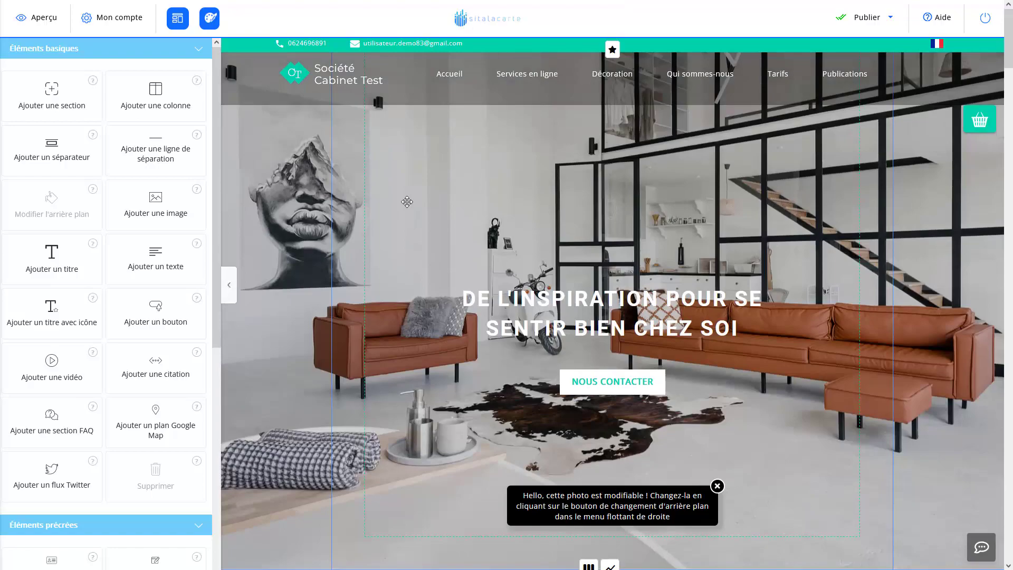
- Look through the home page's sections from the opening banner down to the key figures and team heading
{"action": "scroll", "coordinate": [407, 202], "scroll_direction": "down", "scroll_amount": 10}
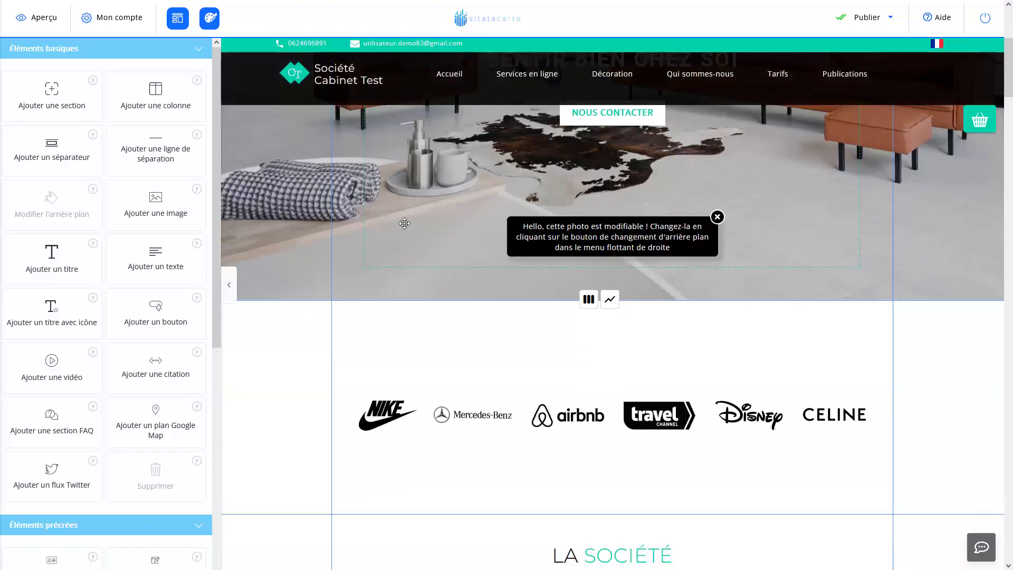
{"action": "scroll", "coordinate": [404, 223], "scroll_direction": "down", "scroll_amount": 7}
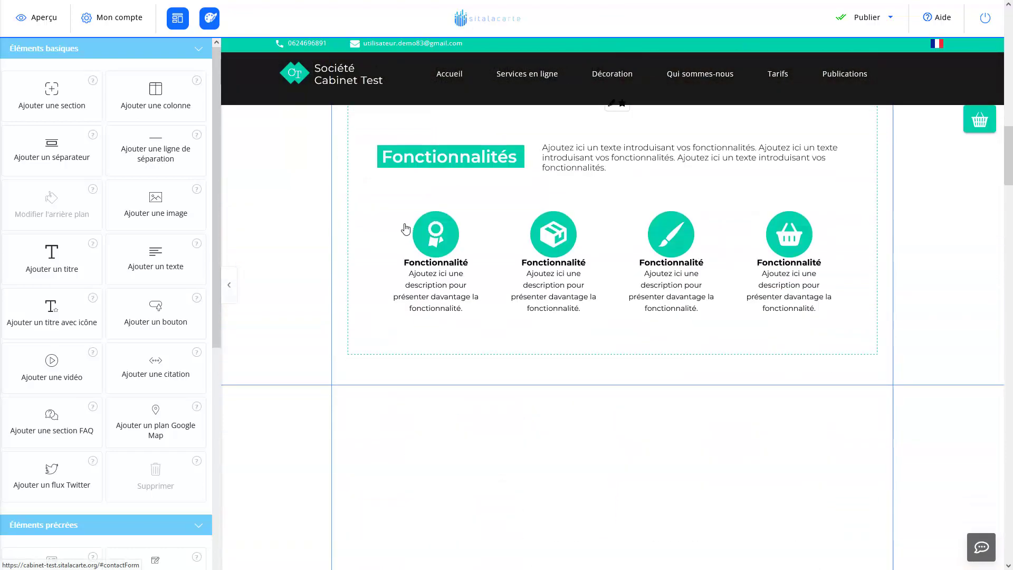
{"action": "scroll", "coordinate": [405, 228], "scroll_direction": "down", "scroll_amount": 5}
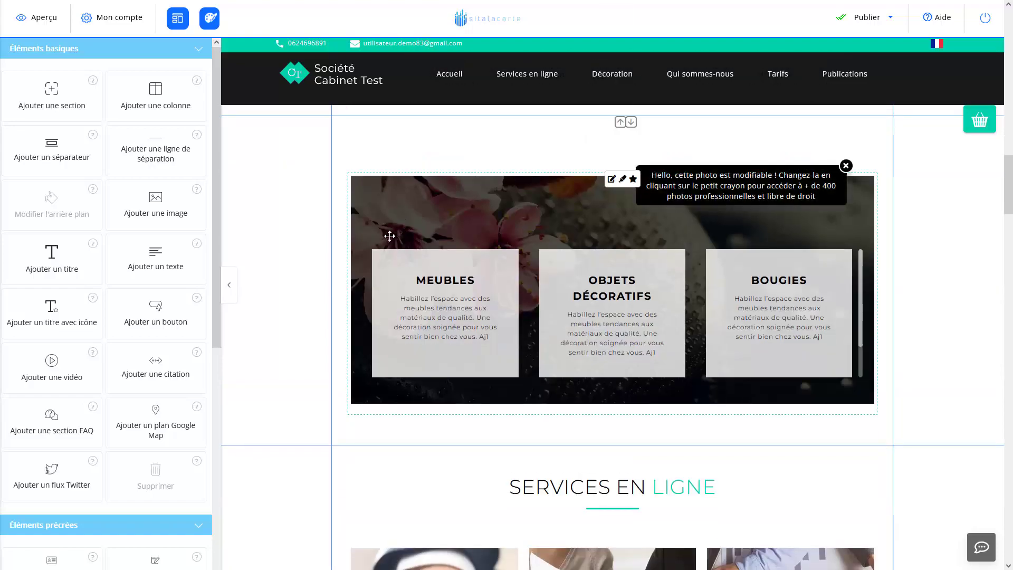
{"action": "left_click", "coordinate": [349, 278]}
{"action": "mouse_move", "coordinate": [348, 275]}
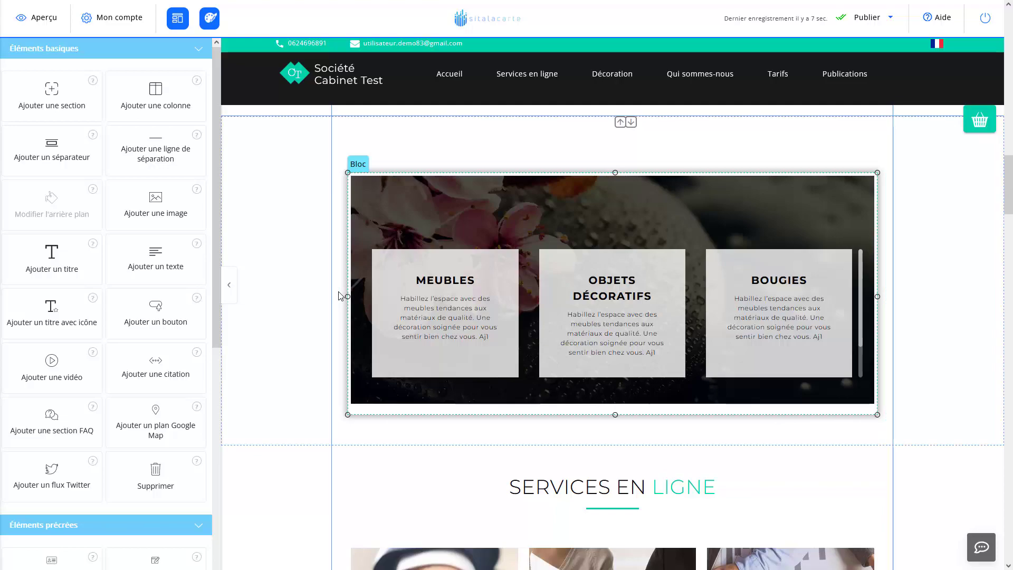
{"action": "scroll", "coordinate": [339, 296], "scroll_direction": "down", "scroll_amount": 8}
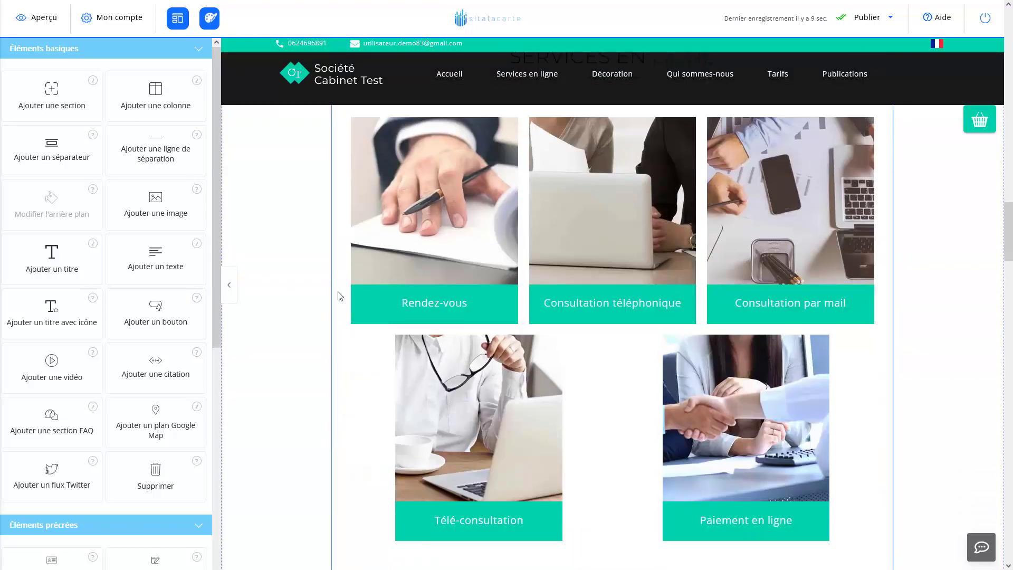
{"action": "scroll", "coordinate": [339, 295], "scroll_direction": "down", "scroll_amount": 5}
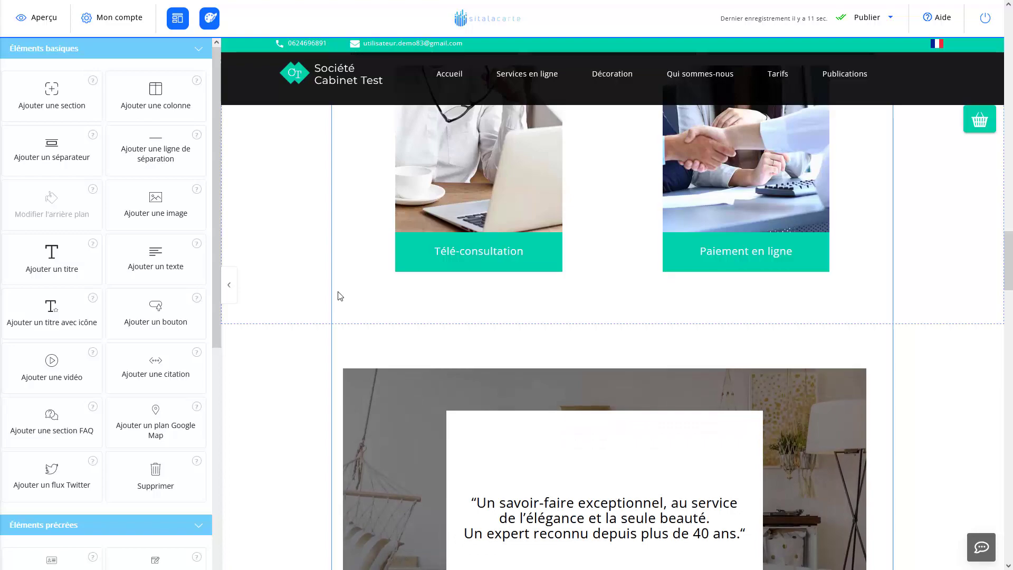
{"action": "scroll", "coordinate": [339, 296], "scroll_direction": "down", "scroll_amount": 8}
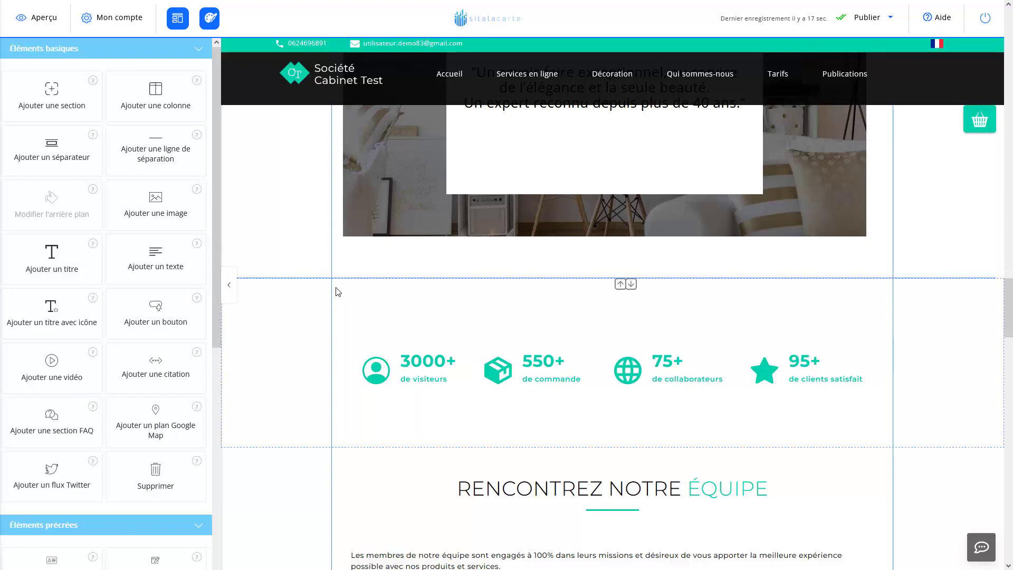
{"action": "scroll", "coordinate": [336, 288], "scroll_direction": "up", "scroll_amount": 1}
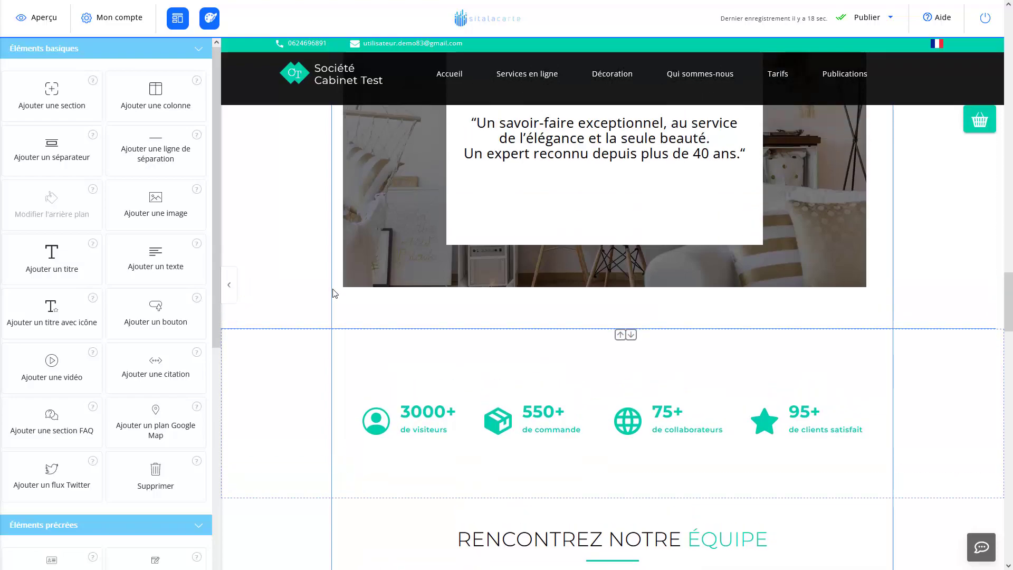
- Add an empty section between the quote block and the key figures section
{"action": "left_click", "coordinate": [229, 288]}
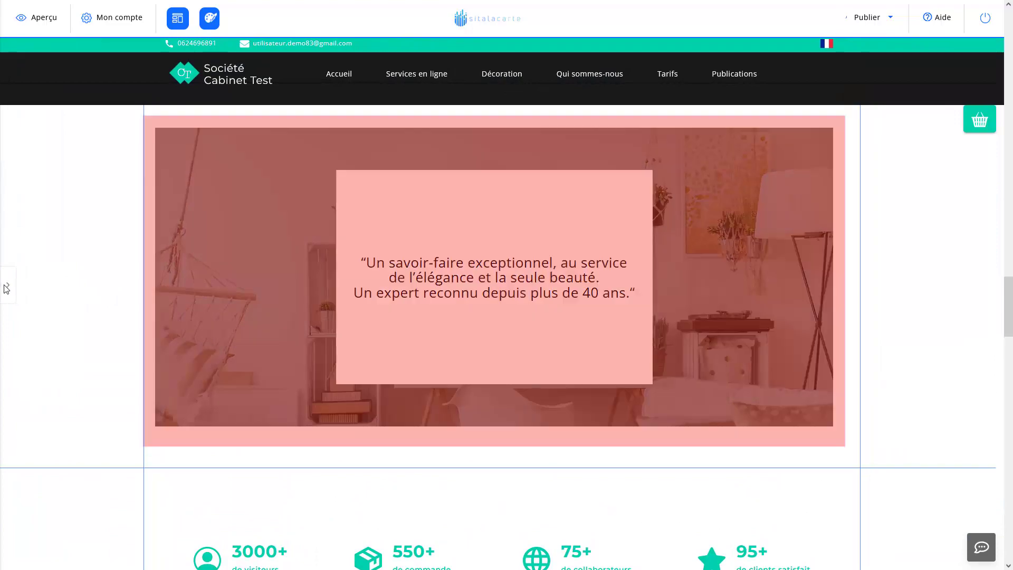
{"action": "left_click", "coordinate": [12, 287]}
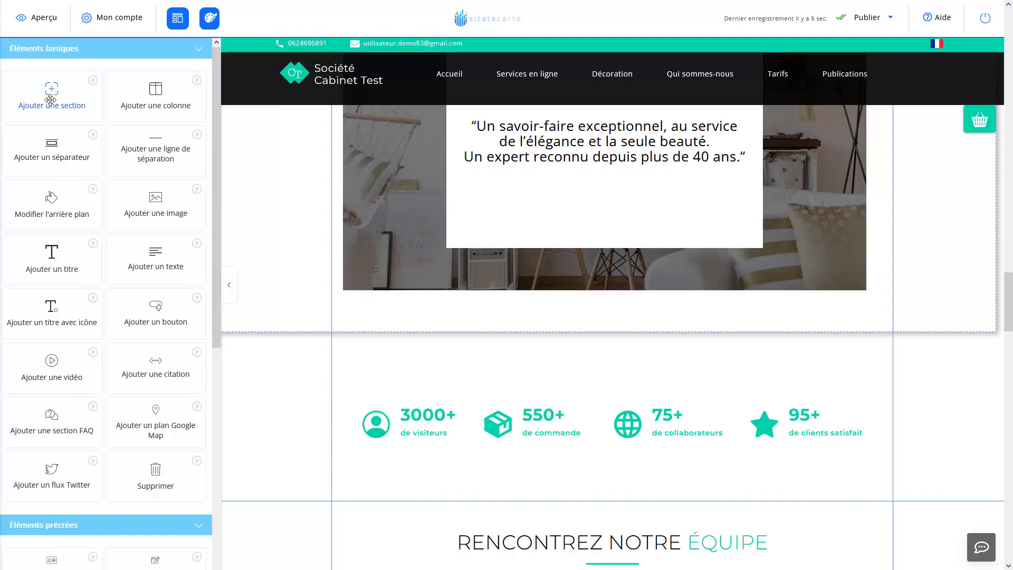
{"action": "left_click_drag", "start_coordinate": [47, 93], "coordinate": [402, 329]}
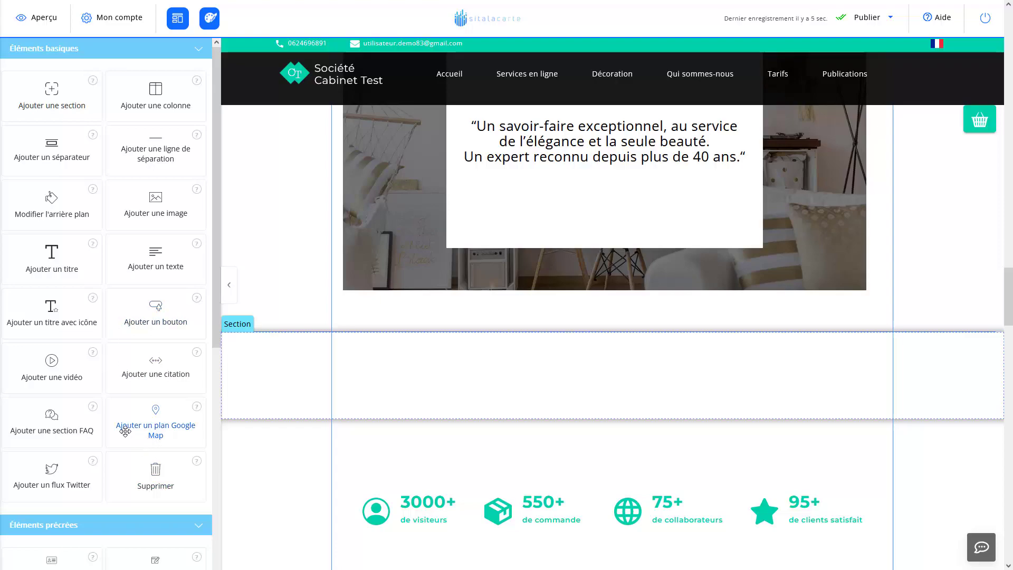
- Insert a Google Map into the empty section, geolocated at the suggested example street address
{"action": "left_click_drag", "start_coordinate": [138, 425], "coordinate": [414, 388]}
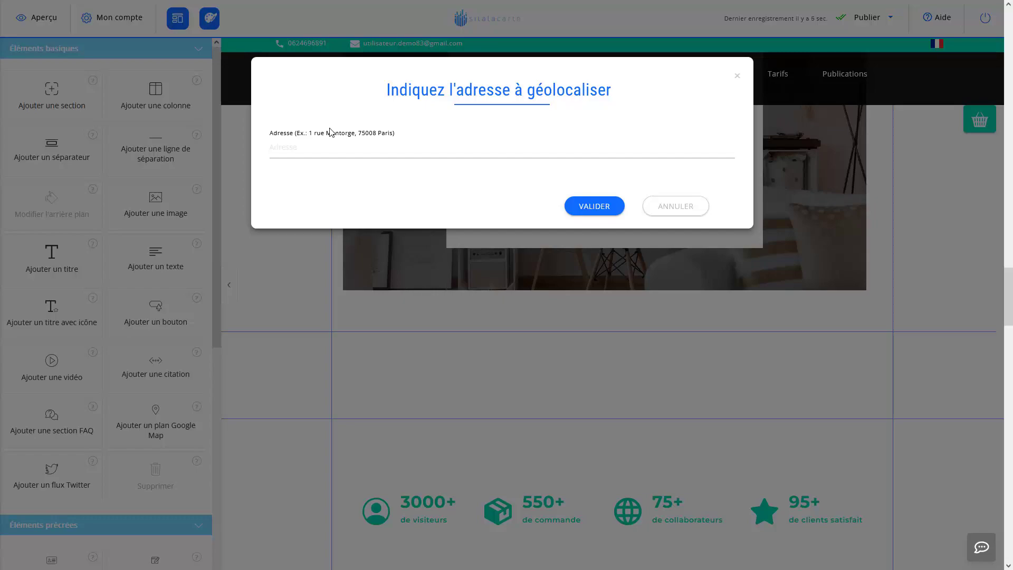
{"action": "left_click", "coordinate": [319, 152]}
{"action": "left_click", "coordinate": [319, 152]}
{"action": "left_click", "coordinate": [317, 164]}
{"action": "left_click_drag", "start_coordinate": [309, 136], "coordinate": [368, 137]}
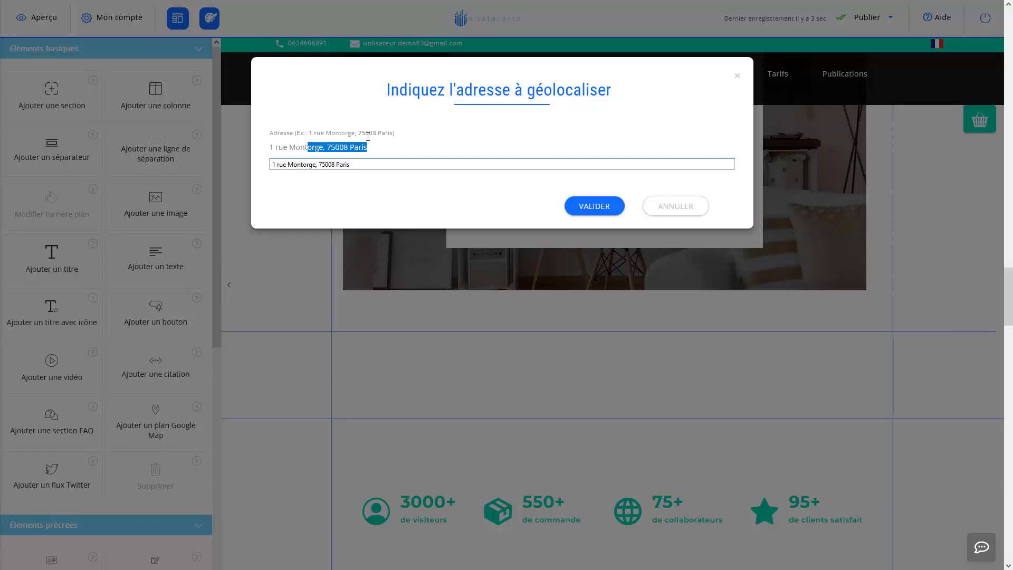
{"action": "left_click", "coordinate": [395, 136]}
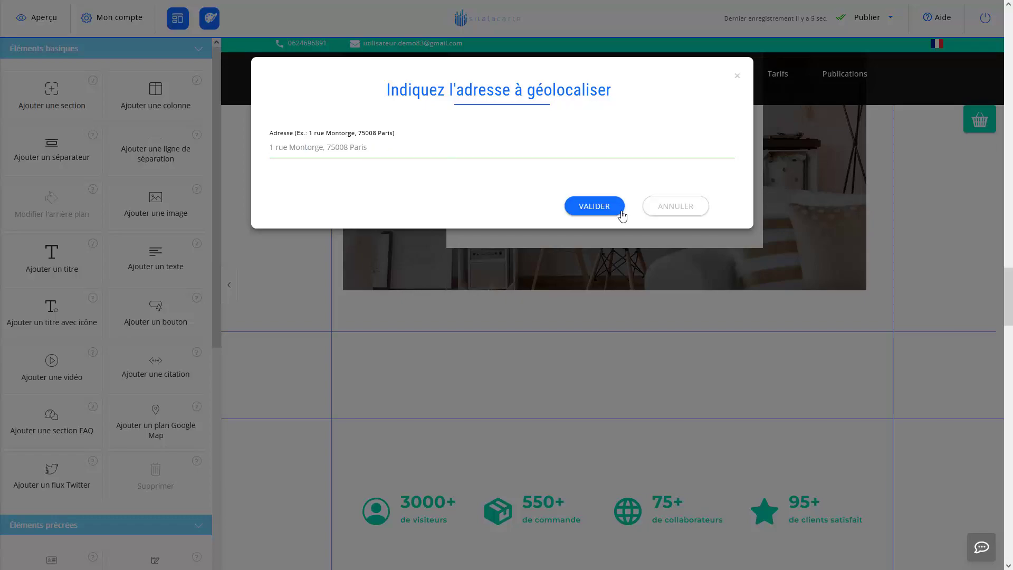
{"action": "left_click", "coordinate": [600, 210]}
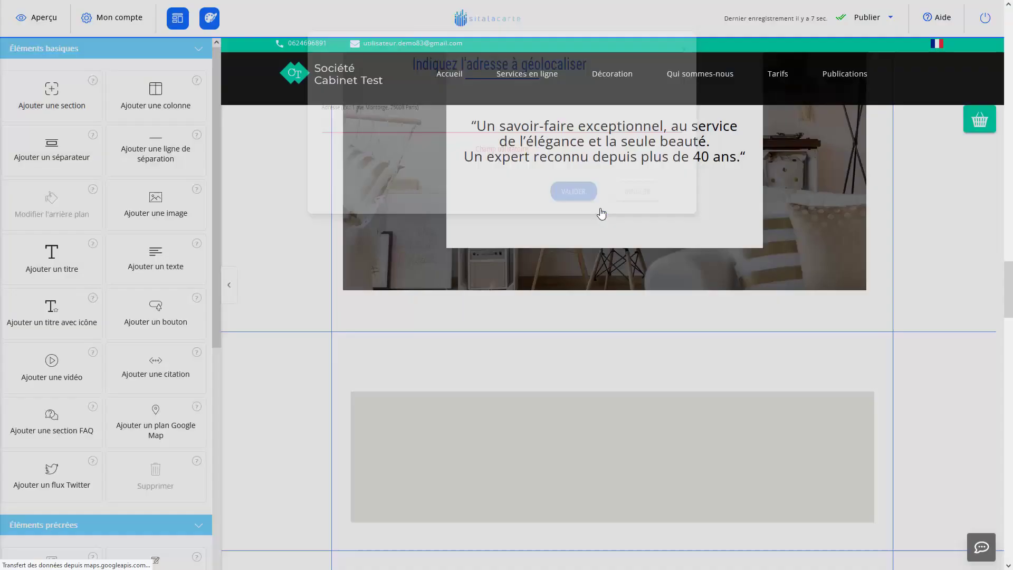
- Zoom the inserted map in around its marker and switch it to Satellite view
{"action": "scroll", "coordinate": [606, 317], "scroll_direction": "down", "scroll_amount": 2}
{"action": "left_click", "coordinate": [675, 335]}
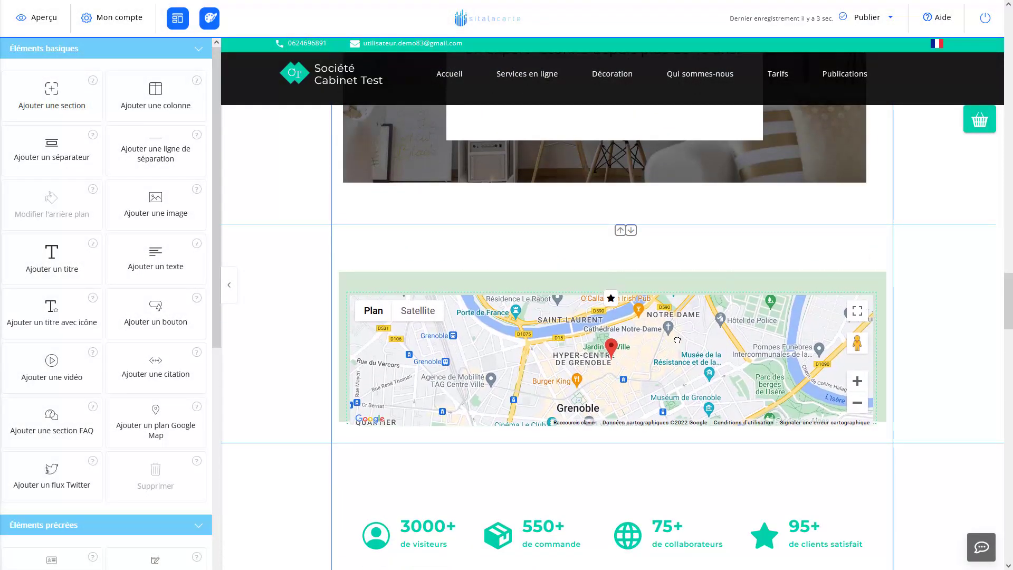
{"action": "scroll", "coordinate": [659, 335], "scroll_direction": "up", "scroll_amount": 1}
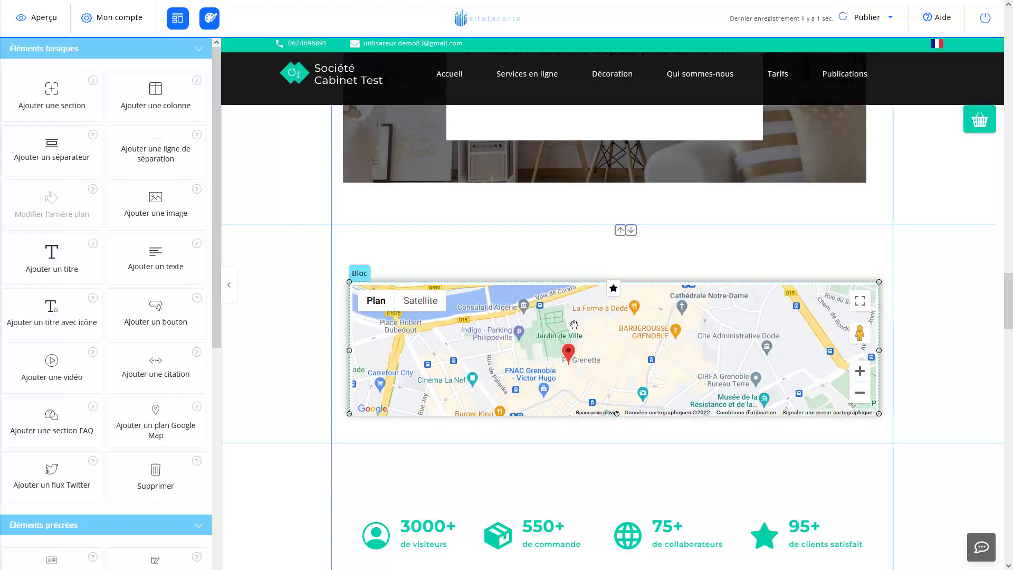
{"action": "scroll", "coordinate": [543, 312], "scroll_direction": "up", "scroll_amount": 1}
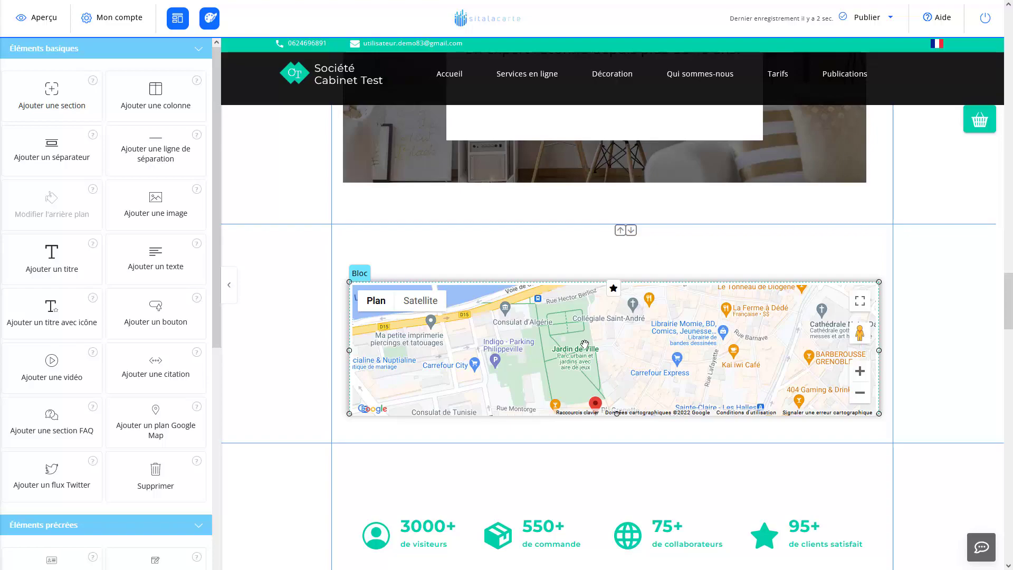
{"action": "scroll", "coordinate": [584, 345], "scroll_direction": "down", "scroll_amount": 1}
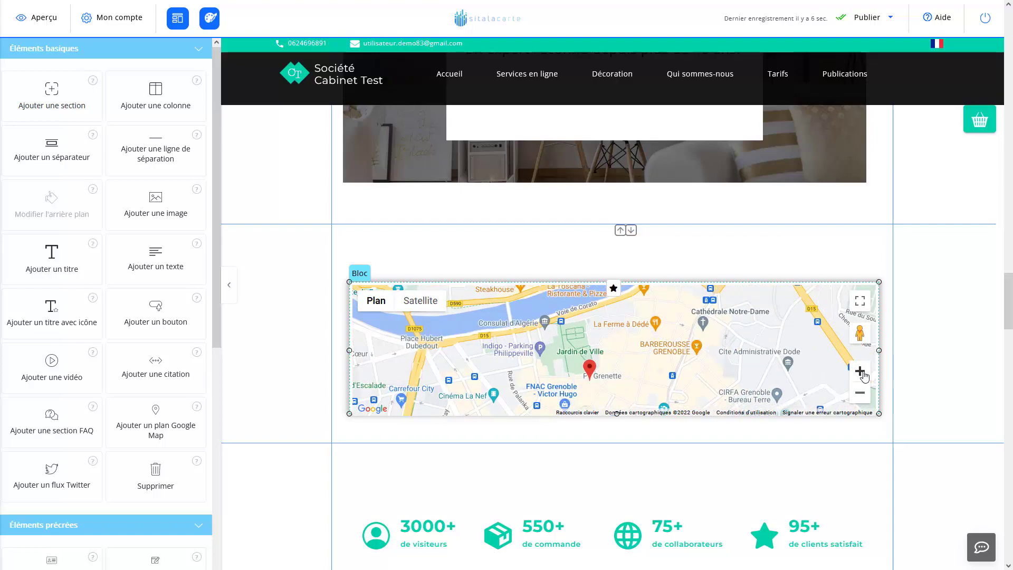
{"action": "left_click", "coordinate": [860, 393]}
{"action": "left_click", "coordinate": [860, 371]}
{"action": "mouse_move", "coordinate": [385, 312]}
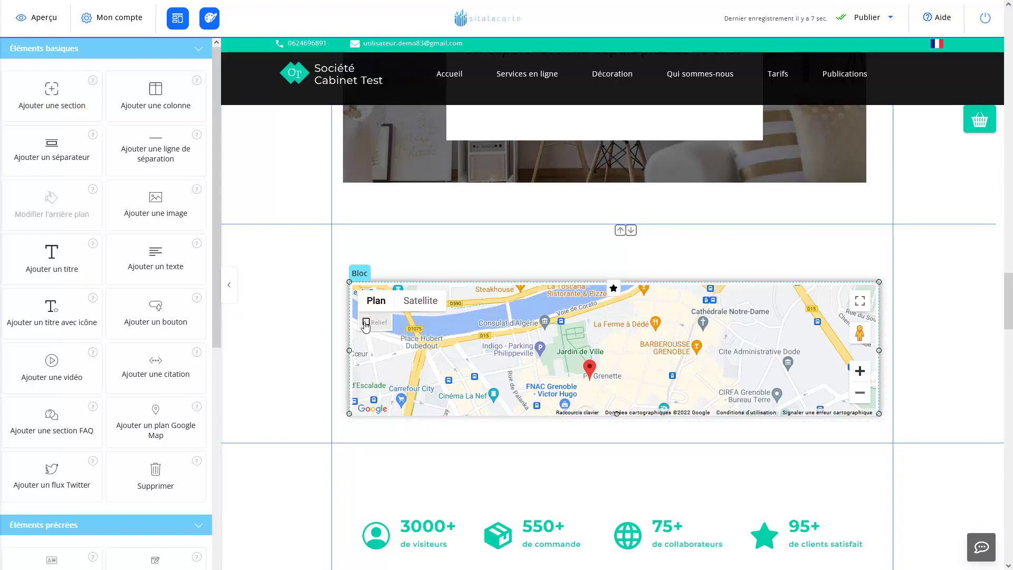
{"action": "left_click", "coordinate": [422, 302]}
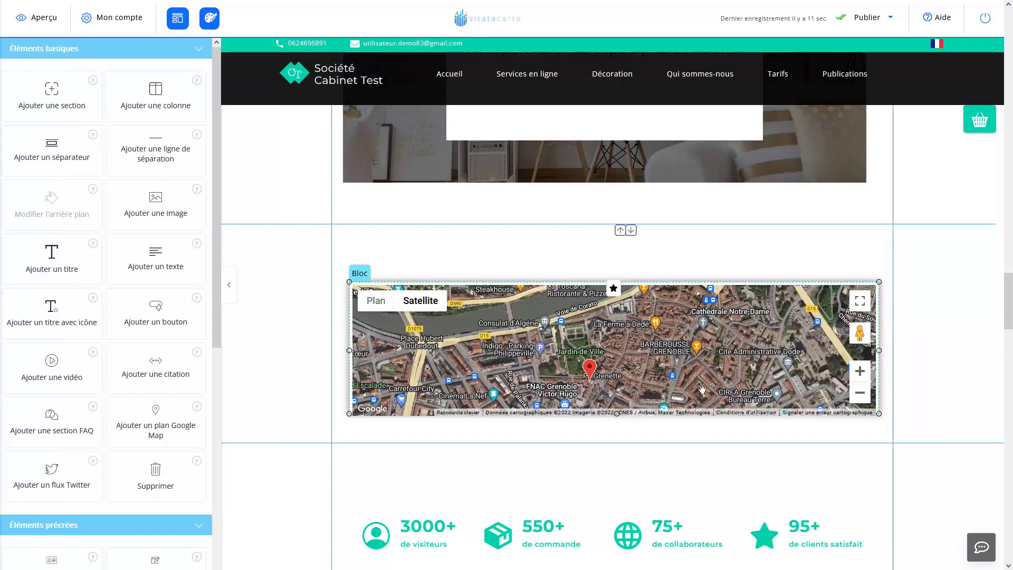
- Make the map block slightly taller and about half as wide, and move it to the middle of its column
{"action": "left_click_drag", "start_coordinate": [620, 416], "coordinate": [616, 443]}
{"action": "left_click_drag", "start_coordinate": [879, 362], "coordinate": [588, 365]}
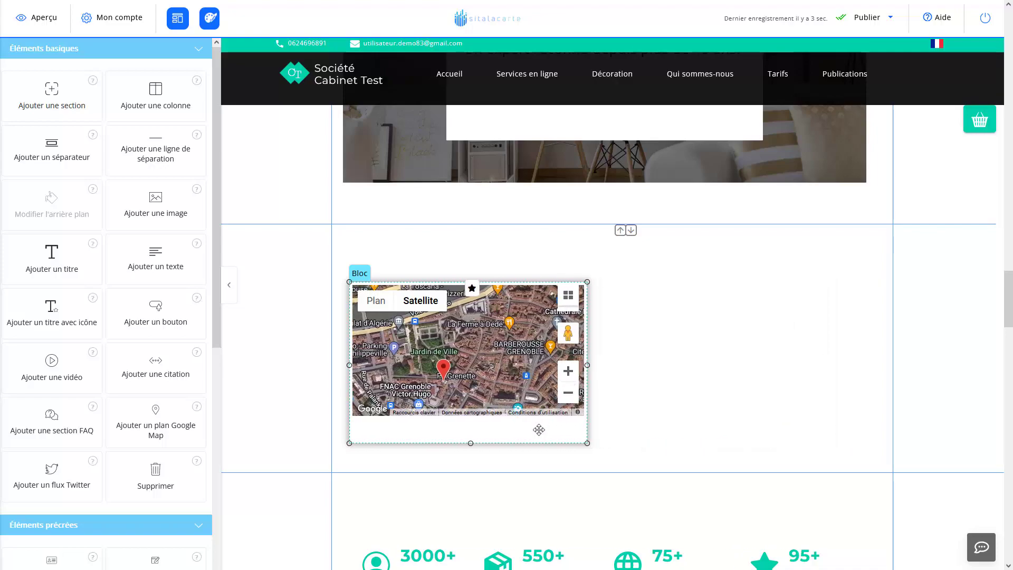
{"action": "left_click_drag", "start_coordinate": [538, 429], "coordinate": [892, 392]}
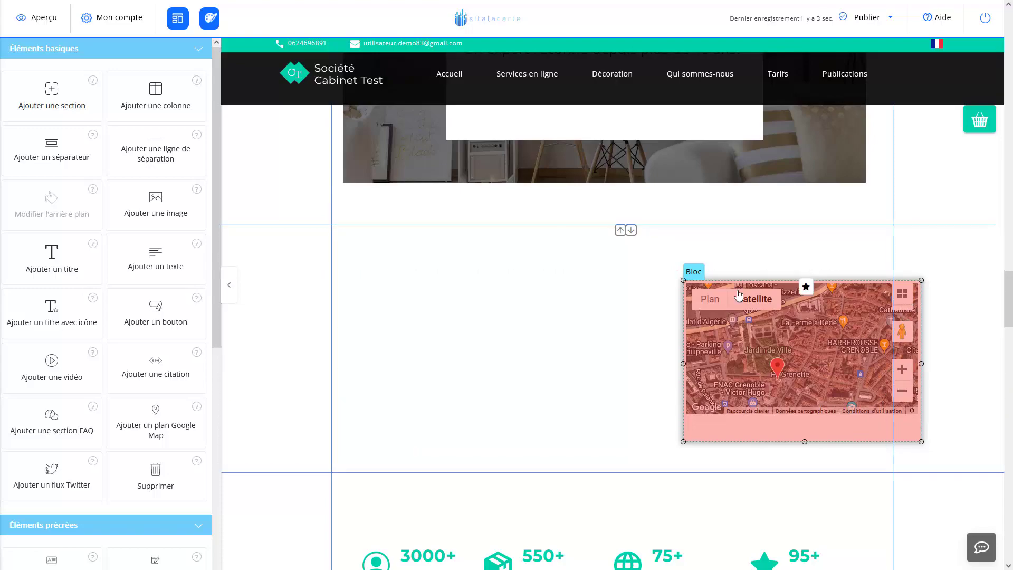
{"action": "left_click_drag", "start_coordinate": [844, 430], "coordinate": [636, 431]}
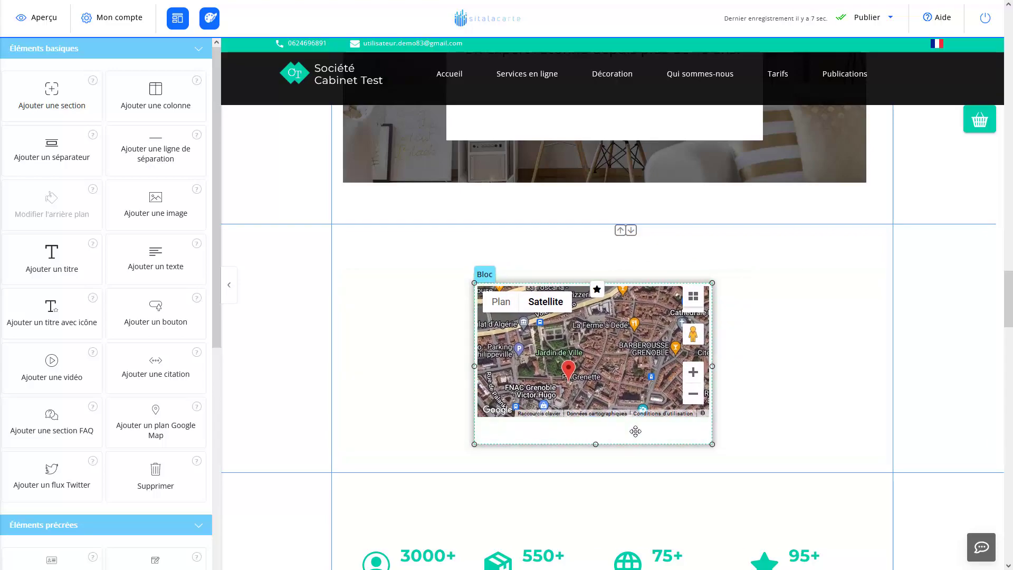
{"action": "left_click", "coordinate": [749, 412]}
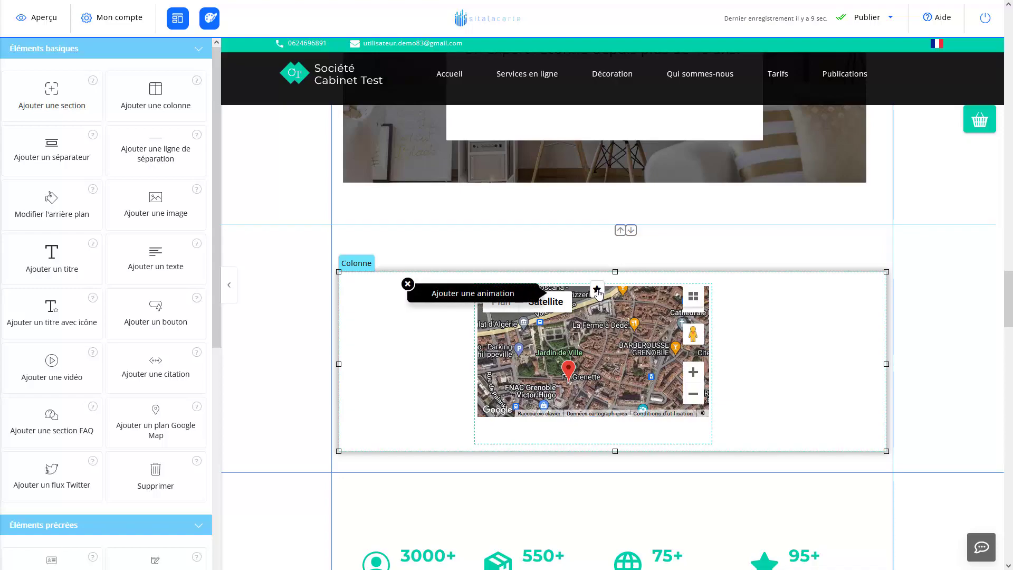
- Try the "Sortie en roulement" animation on the map block and preview its demonstration
{"action": "left_click", "coordinate": [596, 290]}
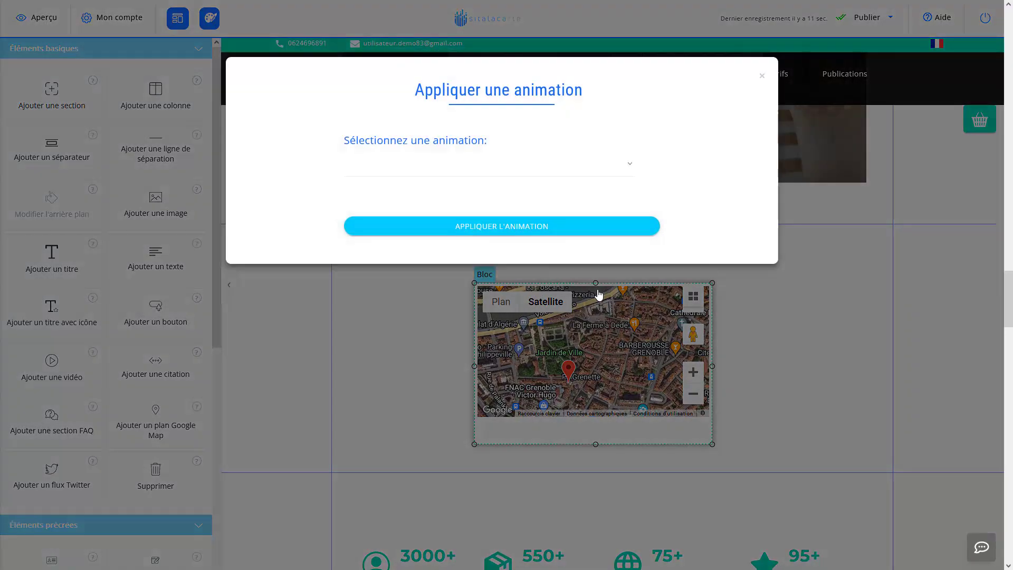
{"action": "left_click", "coordinate": [530, 170]}
{"action": "scroll", "coordinate": [502, 296], "scroll_direction": "down", "scroll_amount": 6}
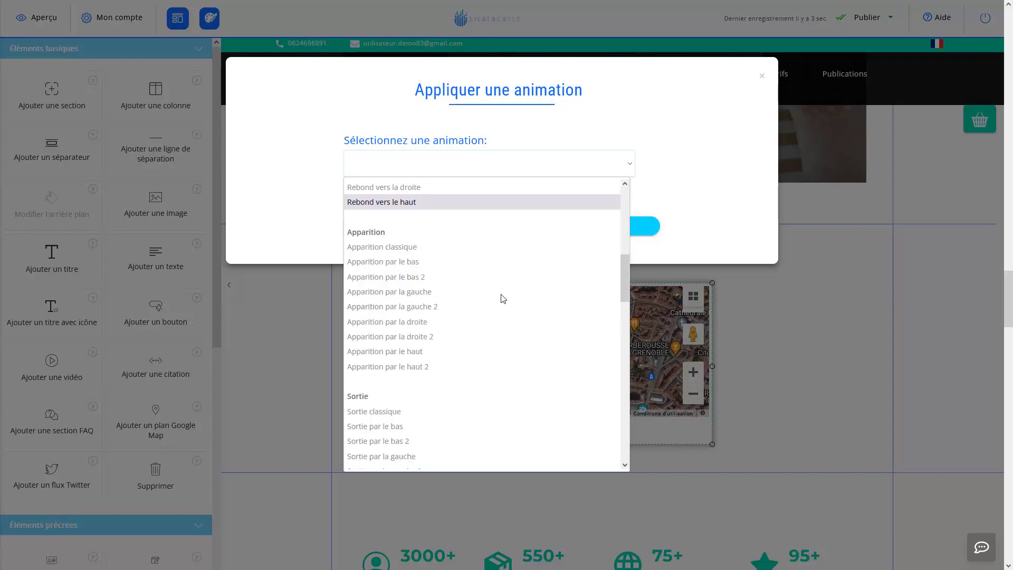
{"action": "scroll", "coordinate": [502, 299], "scroll_direction": "down", "scroll_amount": 5}
{"action": "scroll", "coordinate": [502, 298], "scroll_direction": "down", "scroll_amount": 5}
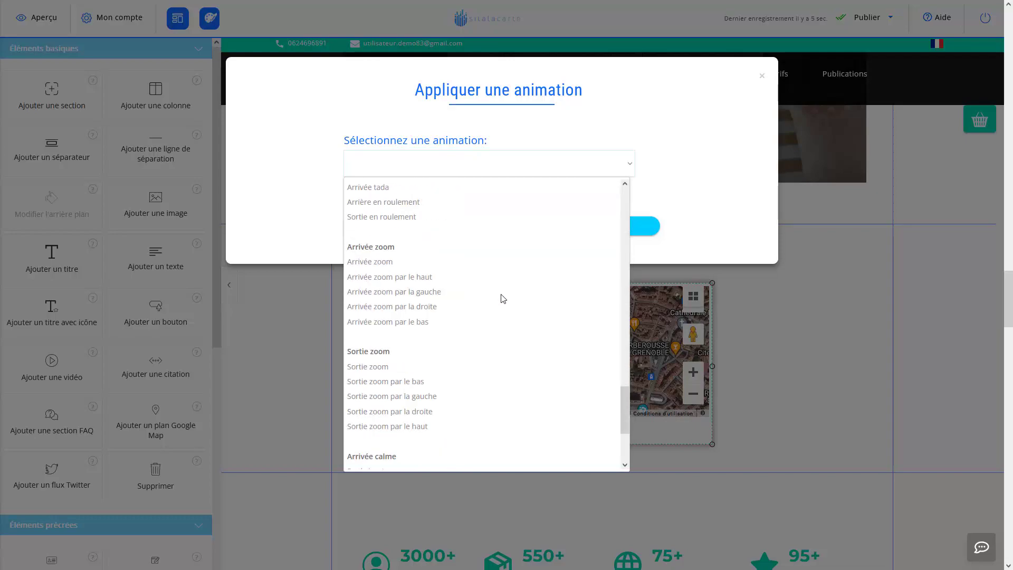
{"action": "scroll", "coordinate": [428, 295], "scroll_direction": "up", "scroll_amount": 2}
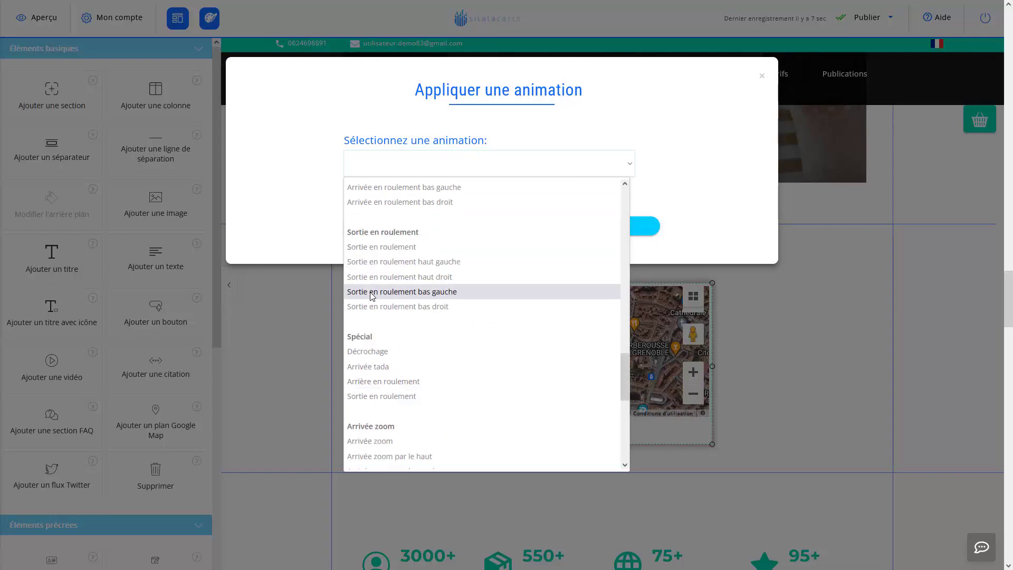
{"action": "left_click", "coordinate": [425, 247]}
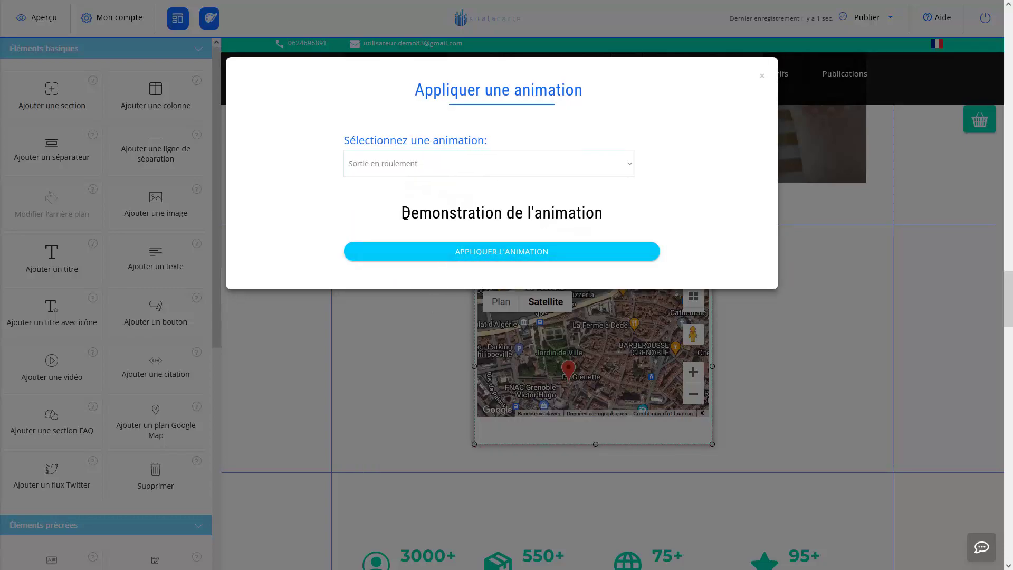
{"action": "left_click_drag", "start_coordinate": [404, 213], "coordinate": [605, 220]}
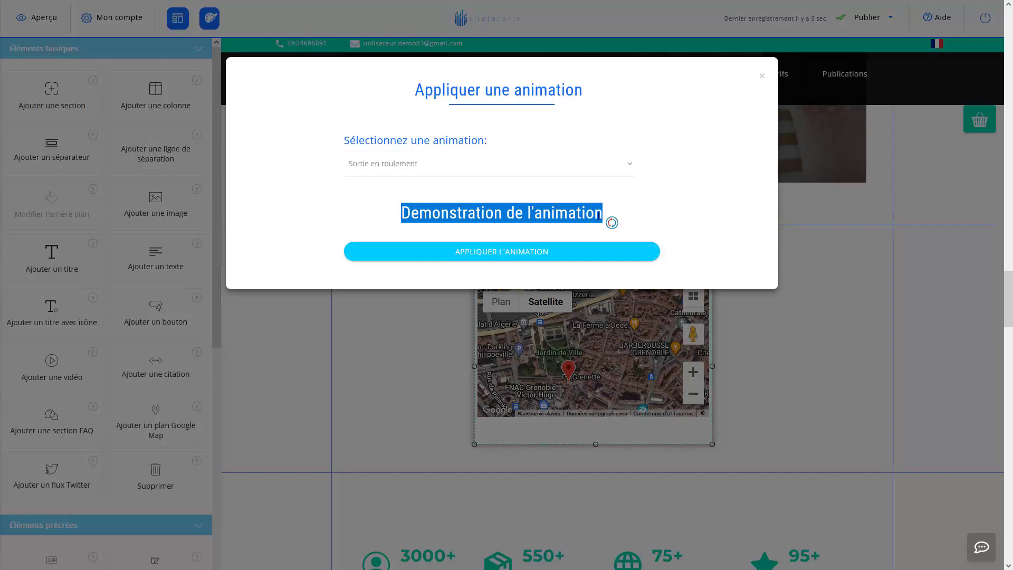
- Apply the "Retournement" animation to the map block
{"action": "left_click", "coordinate": [440, 170]}
{"action": "left_click", "coordinate": [403, 255]}
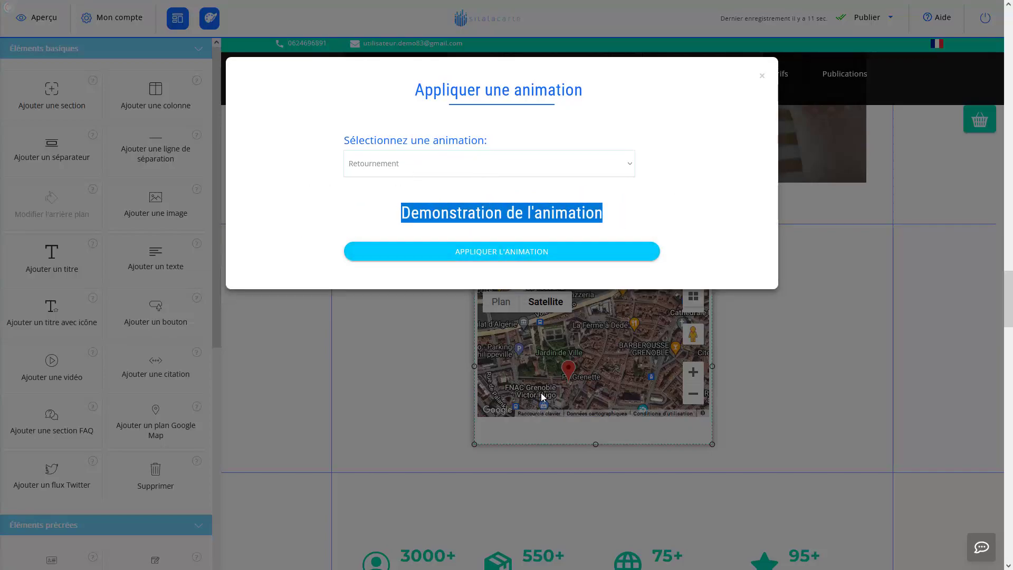
{"action": "left_click", "coordinate": [461, 169]}
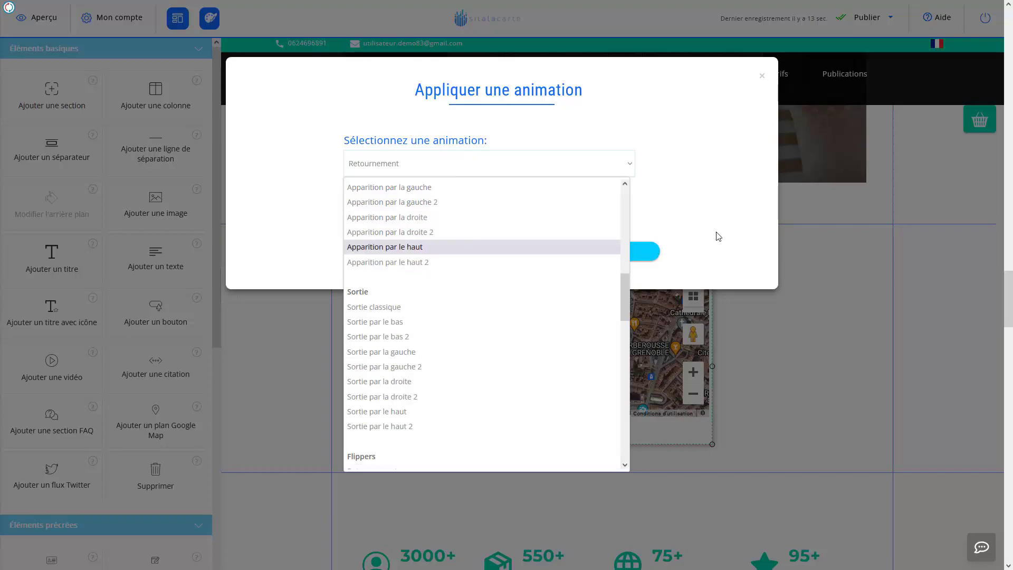
{"action": "left_click", "coordinate": [586, 228]}
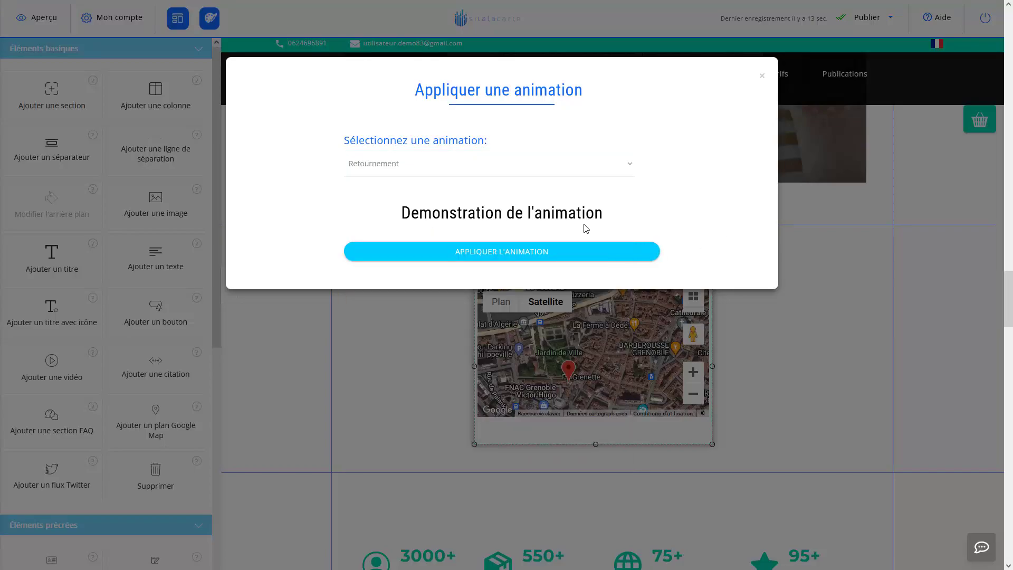
{"action": "left_click", "coordinate": [504, 261]}
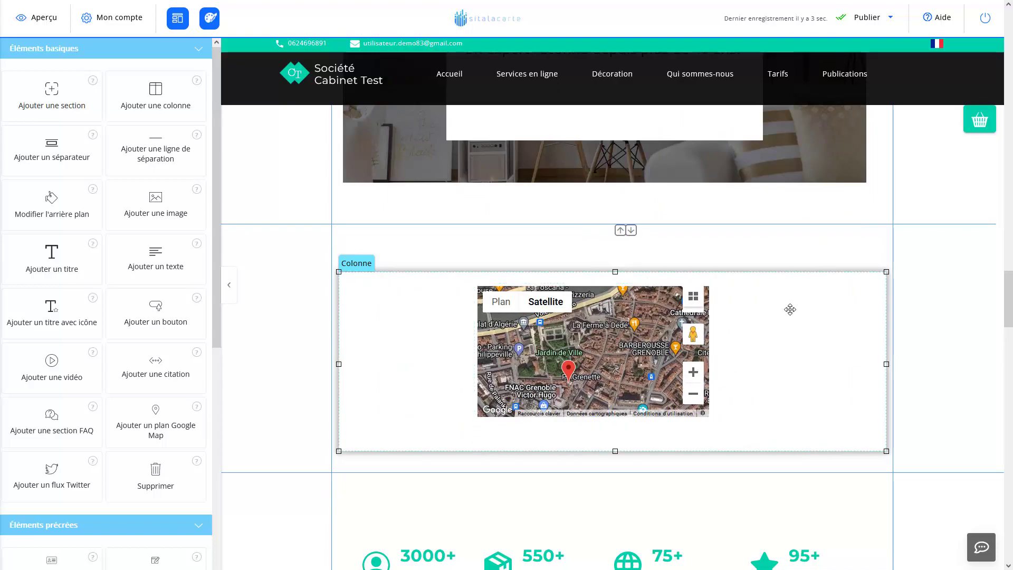
- Preview the page in Ordinateur mode to check the map in its section, and return to editing mode
{"action": "left_click", "coordinate": [40, 24]}
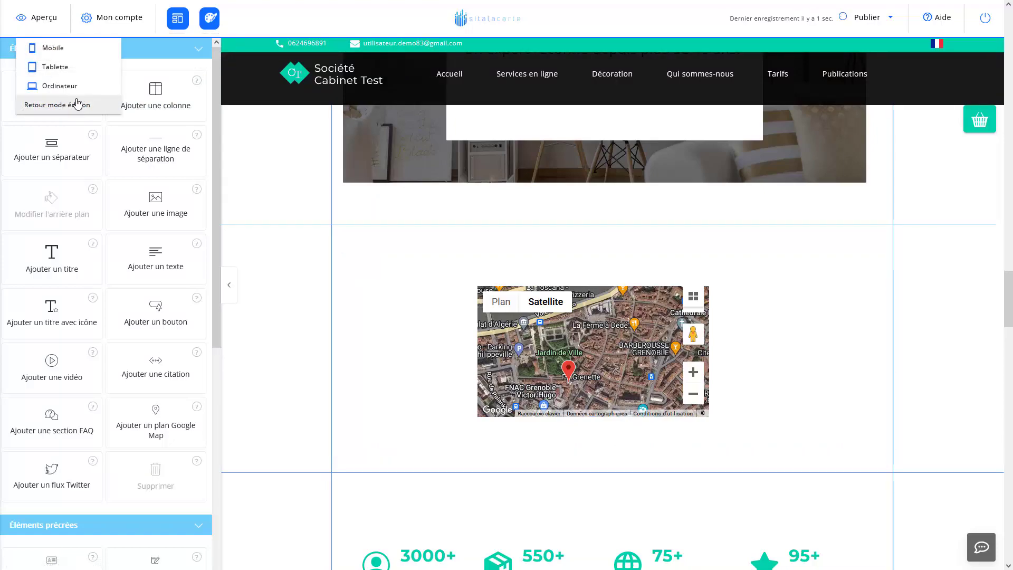
{"action": "left_click", "coordinate": [80, 93]}
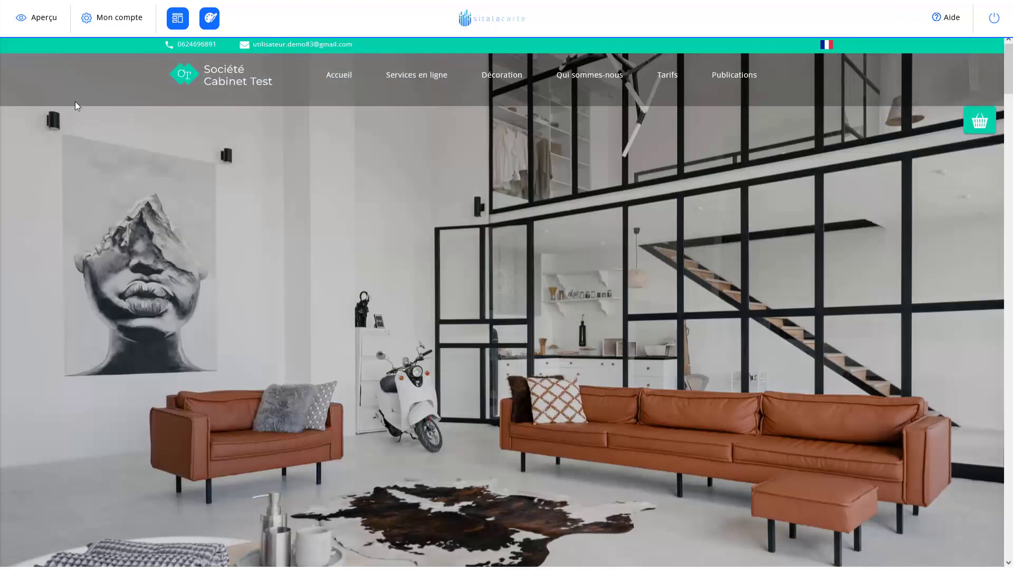
{"action": "scroll", "coordinate": [375, 360], "scroll_direction": "down", "scroll_amount": 10}
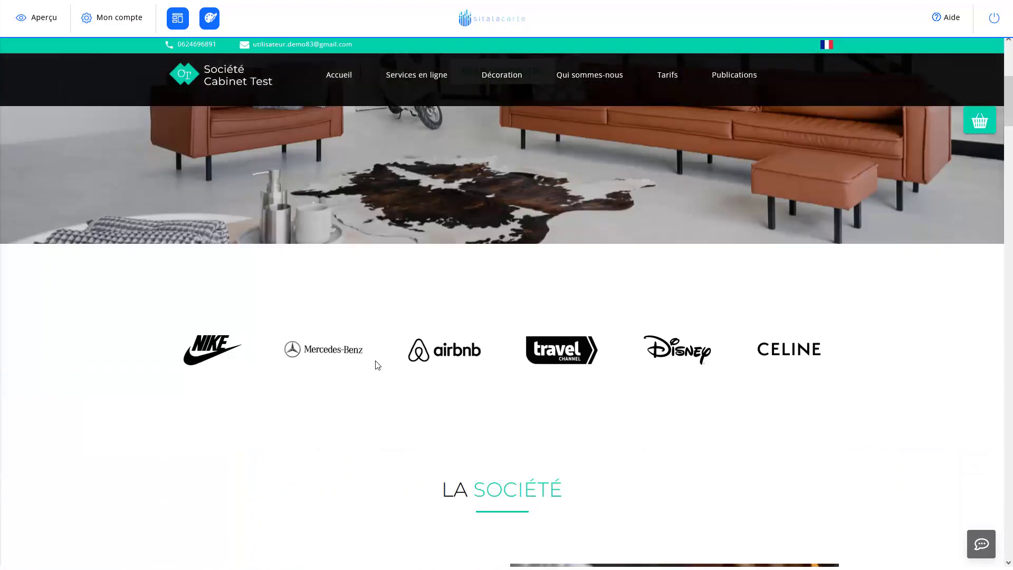
{"action": "scroll", "coordinate": [376, 360], "scroll_direction": "down", "scroll_amount": 15}
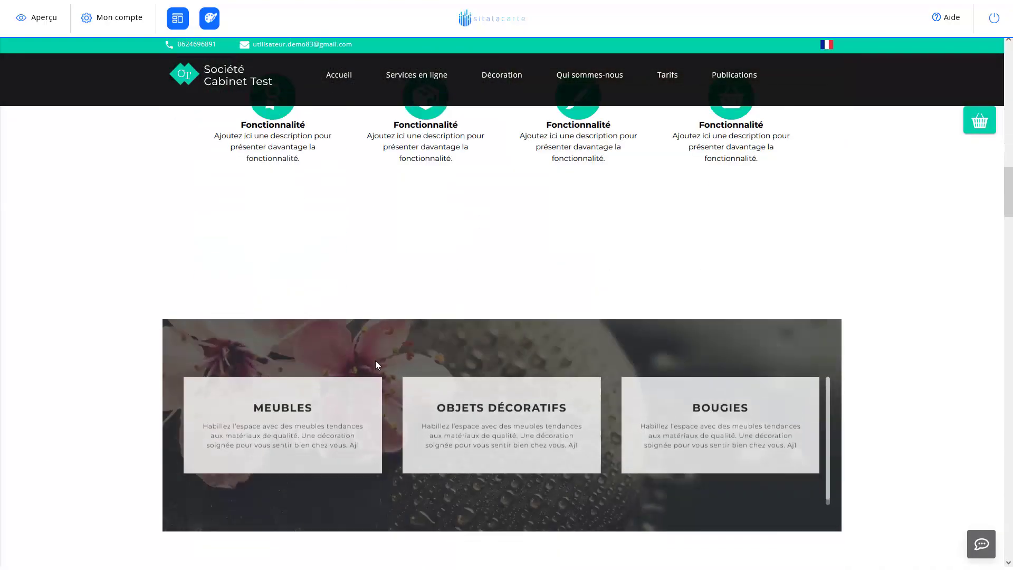
{"action": "scroll", "coordinate": [376, 364], "scroll_direction": "down", "scroll_amount": 15}
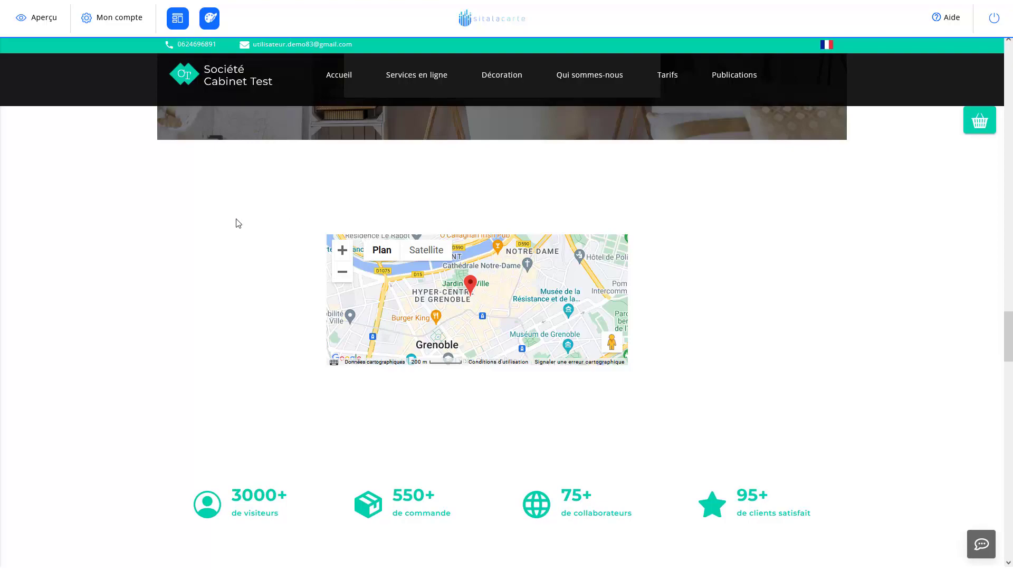
{"action": "left_click", "coordinate": [53, 24]}
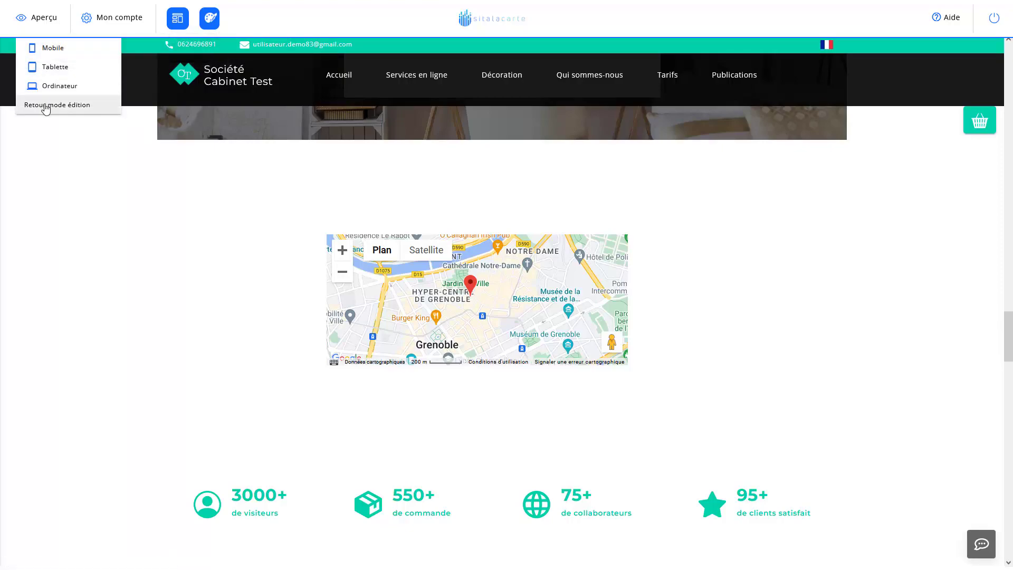
{"action": "left_click", "coordinate": [45, 106]}
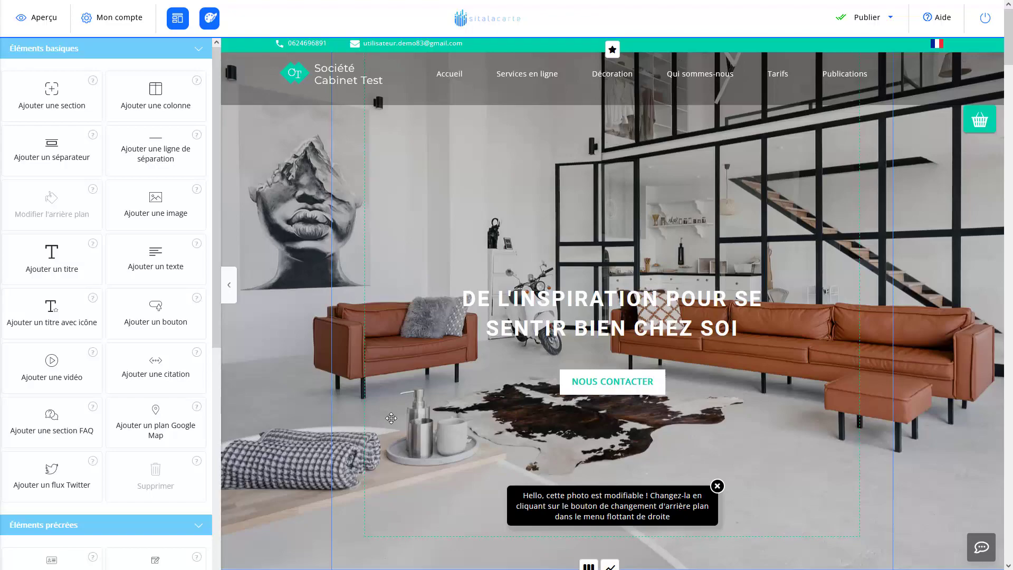
- Look through the available website themes and the colour choices, keeping the Vert éco palette
{"action": "left_click", "coordinate": [177, 18]}
{"action": "left_click_drag", "start_coordinate": [584, 123], "coordinate": [592, 233]}
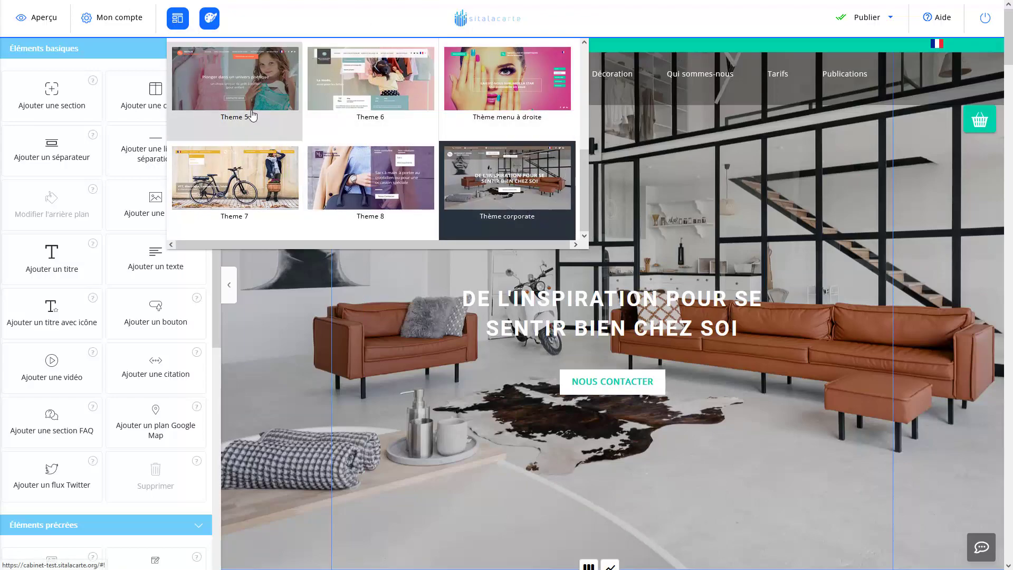
{"action": "left_click", "coordinate": [211, 19]}
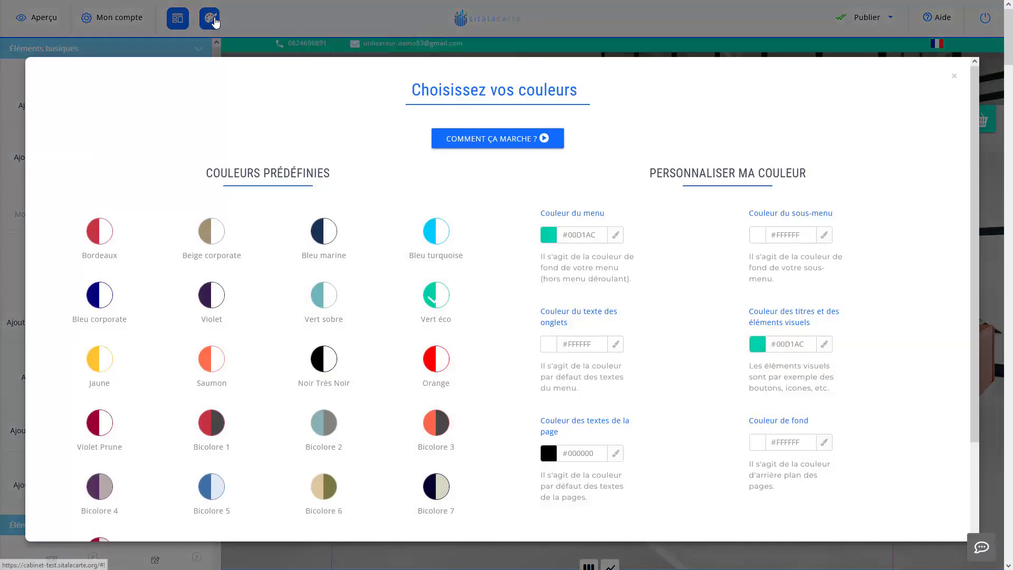
{"action": "left_click", "coordinate": [428, 306]}
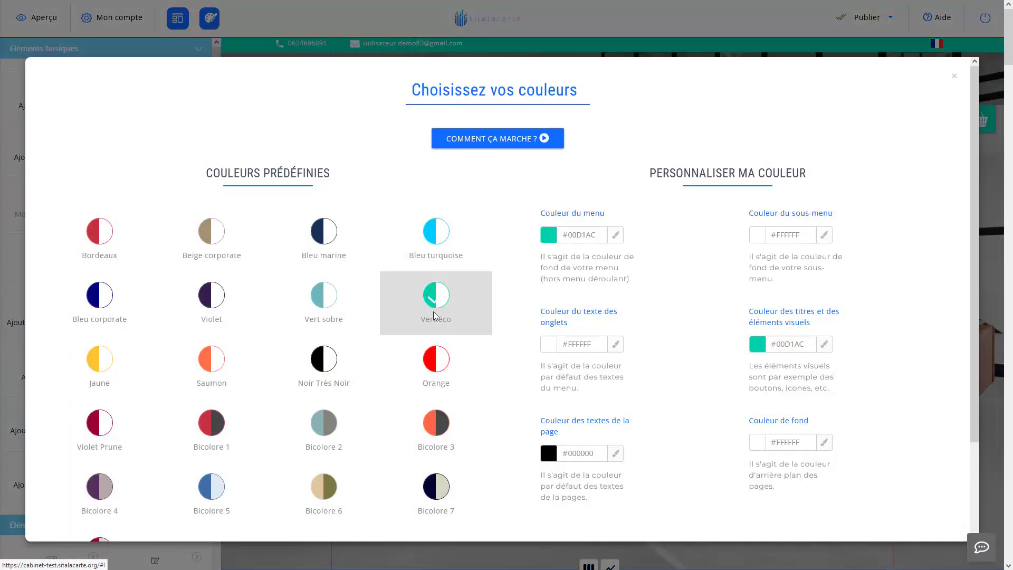
{"action": "left_click", "coordinate": [954, 76]}
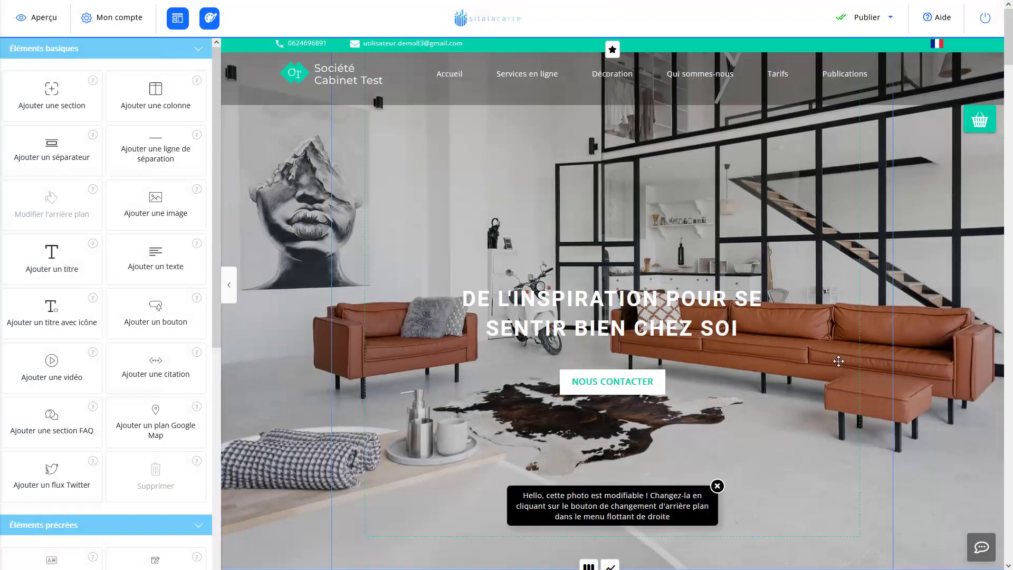
{"action": "scroll", "coordinate": [458, 269], "scroll_direction": "down", "scroll_amount": 9}
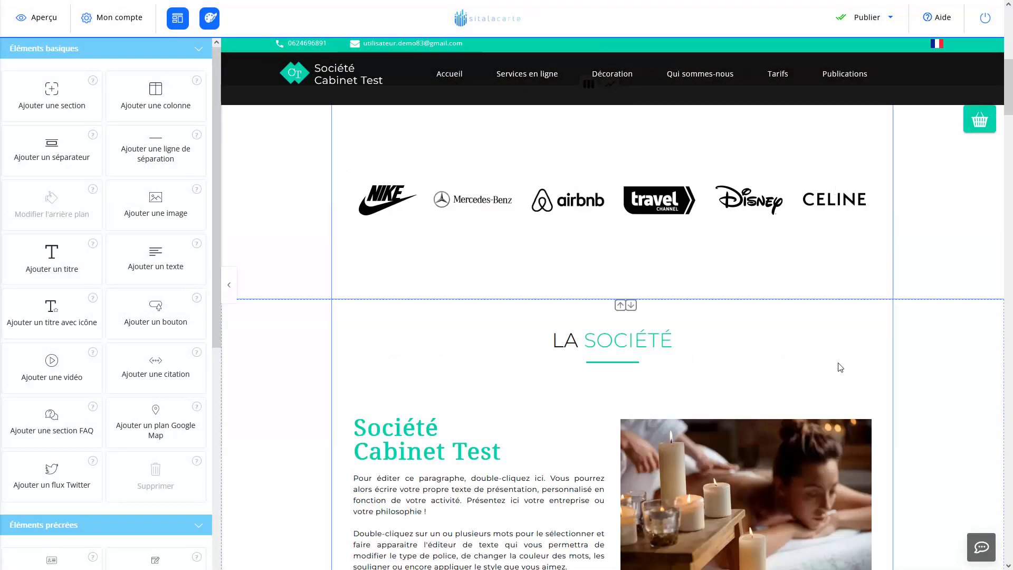